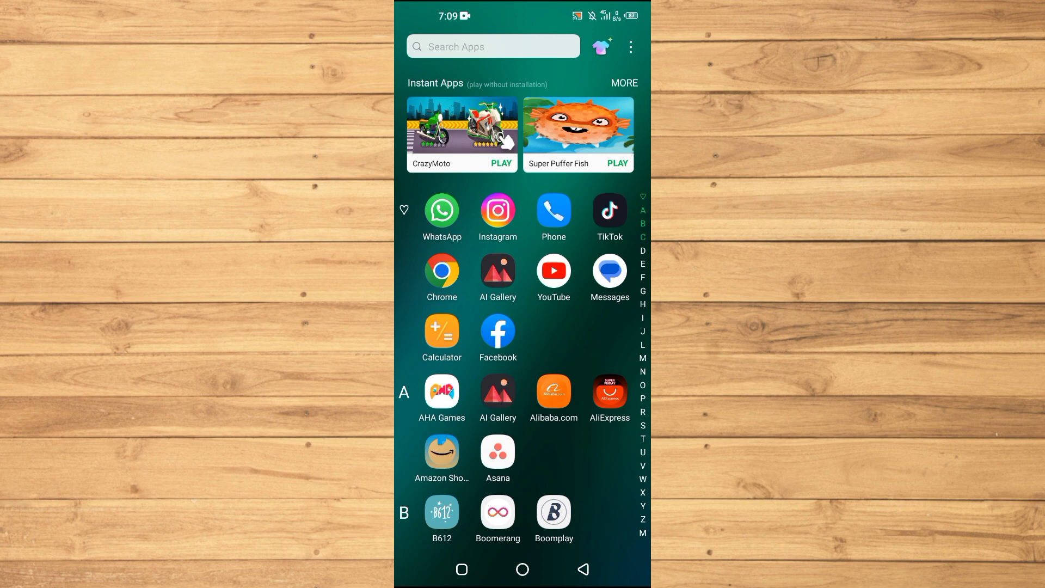
Launch CapCut from the app drawer using the C index.
{"action": "left_click", "coordinate": [643, 237]}
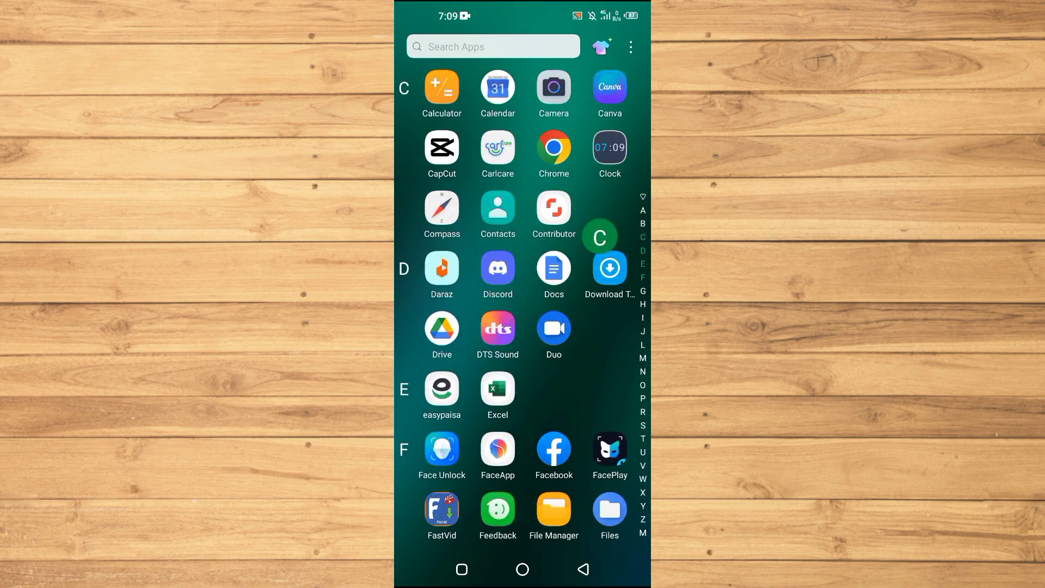
{"action": "left_click", "coordinate": [441, 147]}
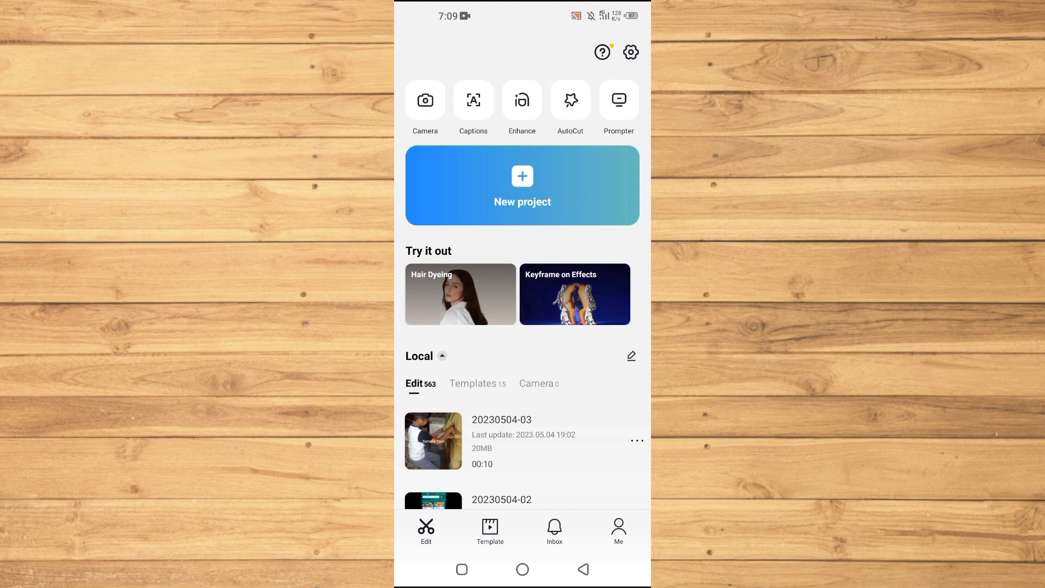
Start a new project and add the 8-second clip of the boy.
{"action": "left_click", "coordinate": [477, 187]}
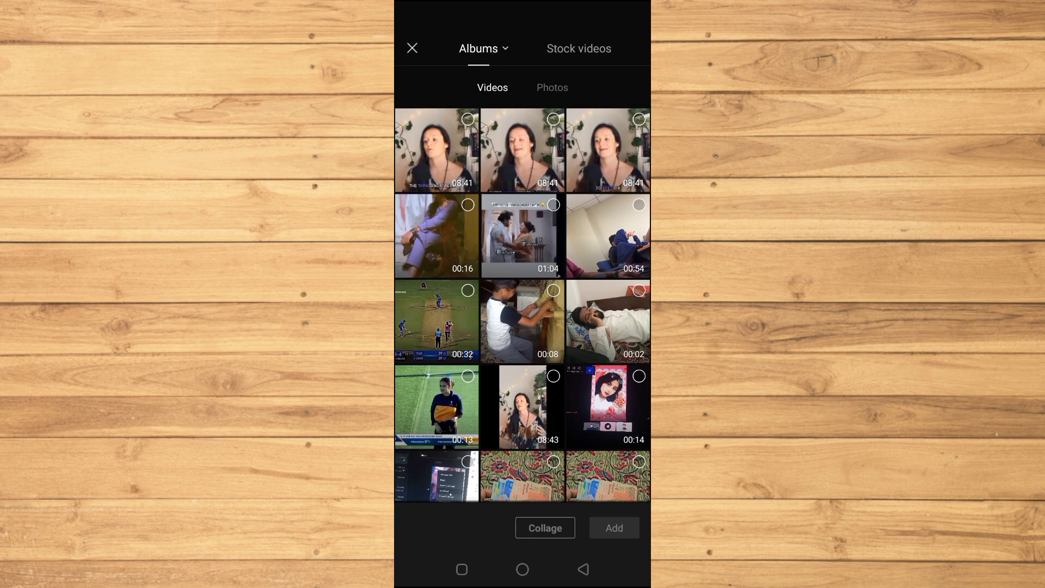
{"action": "left_click", "coordinate": [552, 291]}
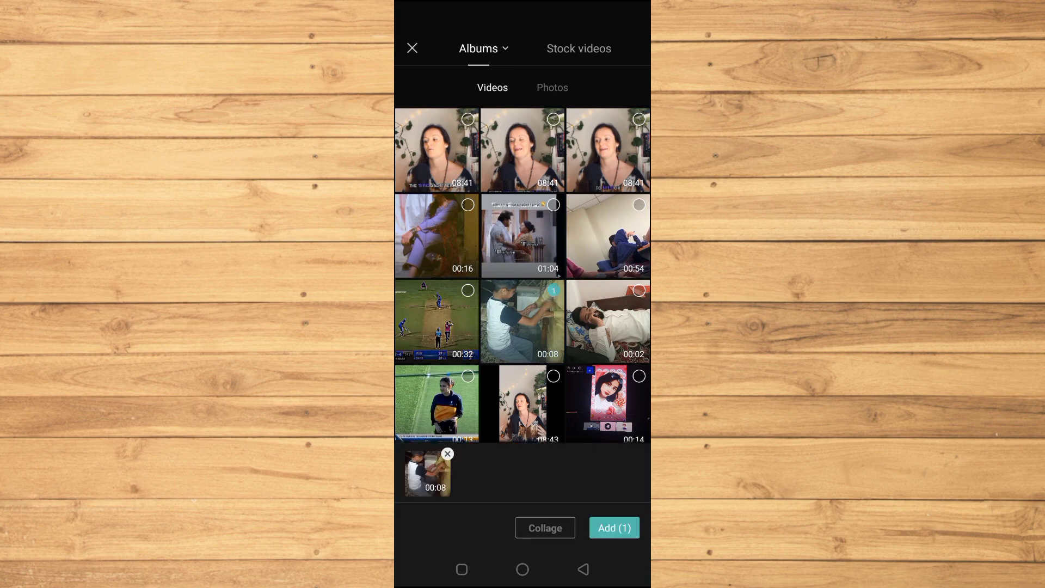
{"action": "left_click", "coordinate": [614, 528]}
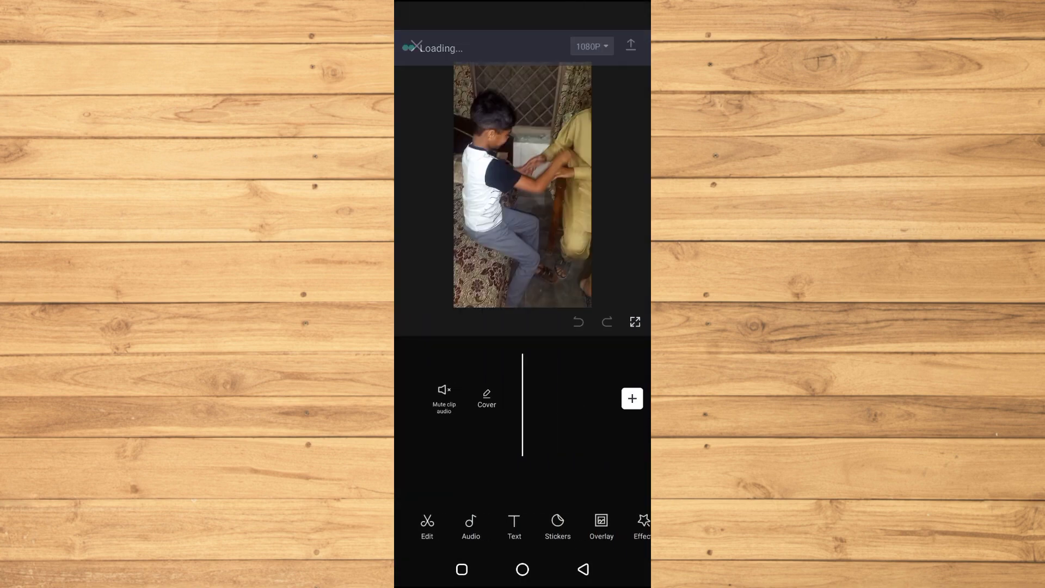
Add a 'Sample Text' caption, enlarge it, and move it toward the top of the video.
{"action": "mouse_move", "coordinate": [476, 460]}
{"action": "left_mouse_down"}
{"action": "mouse_move", "coordinate": [403, 454]}
{"action": "mouse_move", "coordinate": [572, 457]}
{"action": "left_mouse_up"}
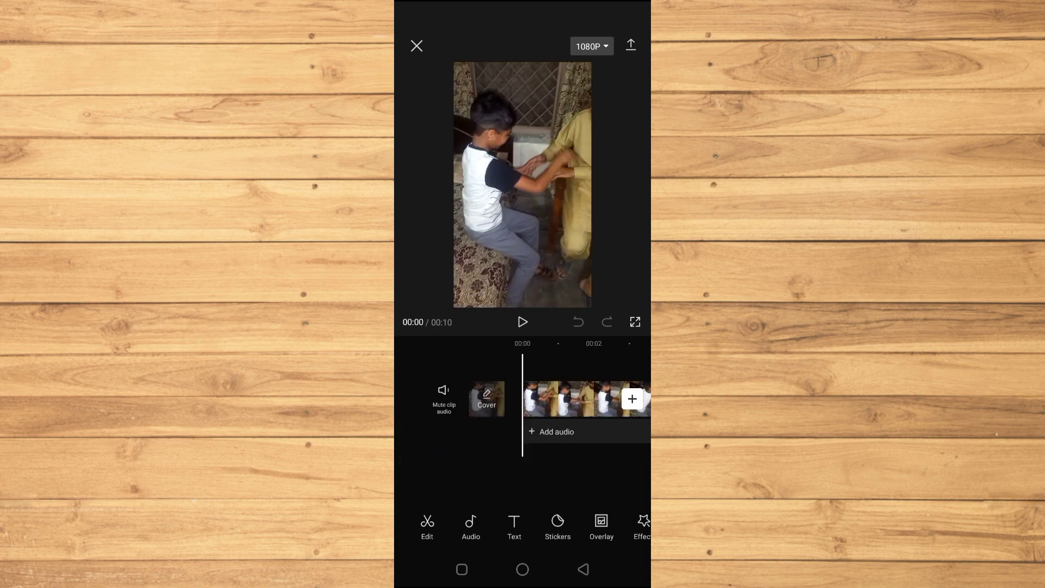
{"action": "mouse_move", "coordinate": [519, 522]}
{"action": "left_mouse_down"}
{"action": "mouse_move", "coordinate": [473, 518]}
{"action": "mouse_move", "coordinate": [522, 516]}
{"action": "left_mouse_up"}
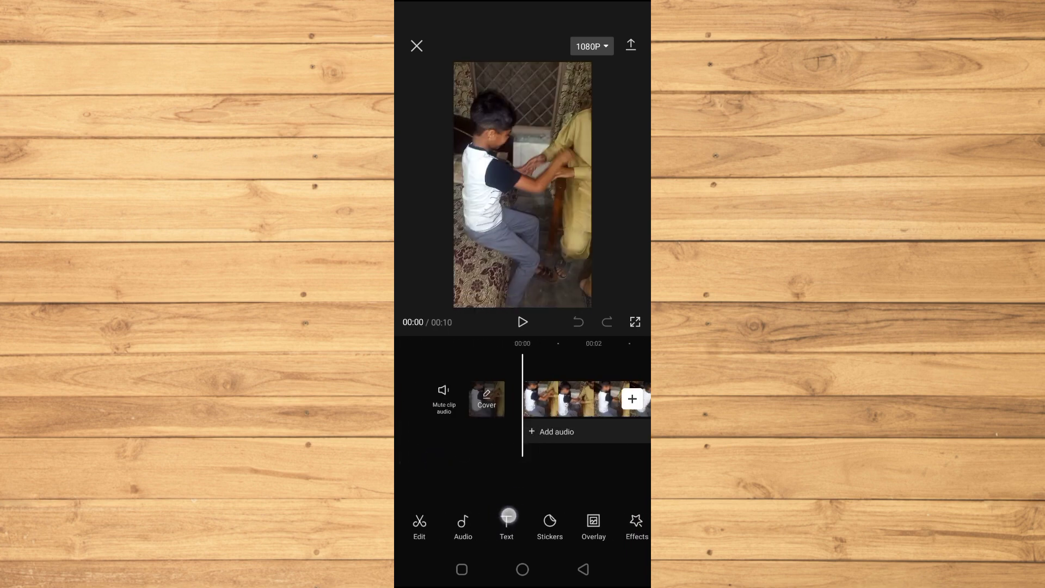
{"action": "left_click", "coordinate": [513, 527]}
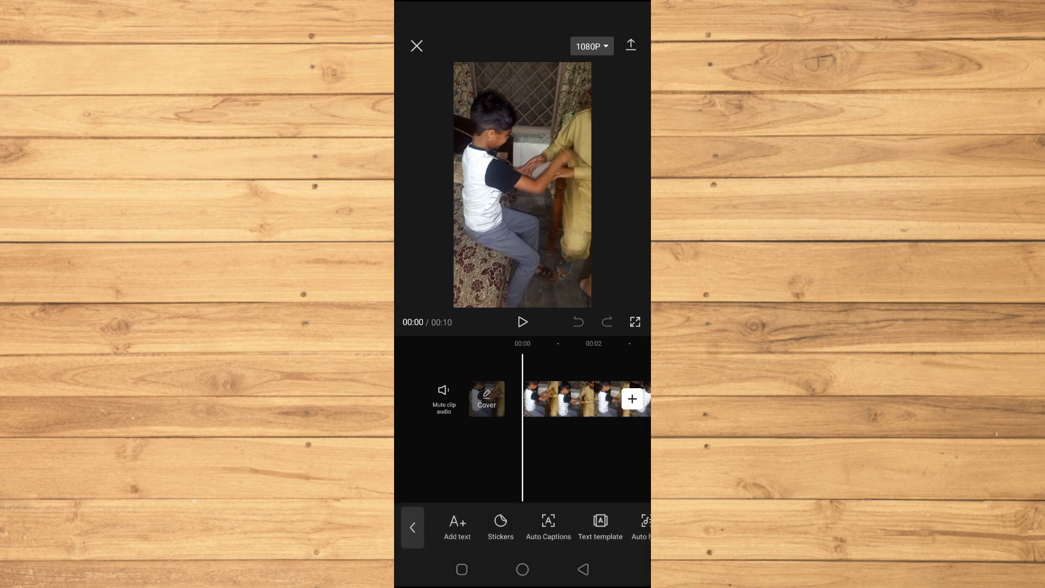
{"action": "left_click_drag", "start_coordinate": [463, 512], "coordinate": [483, 471]}
{"action": "left_click", "coordinate": [457, 527]}
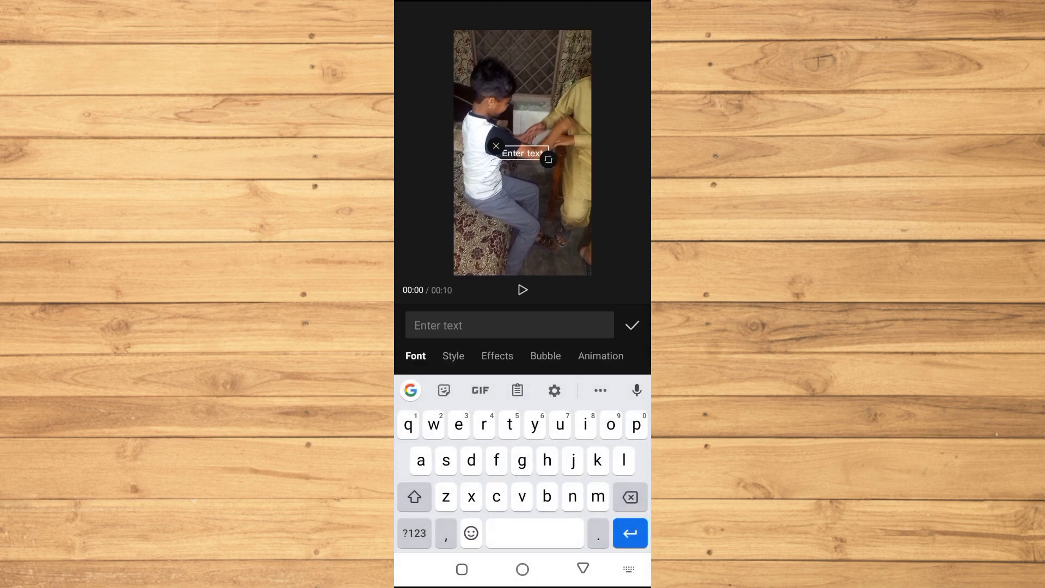
{"action": "type", "text": "Sam"}
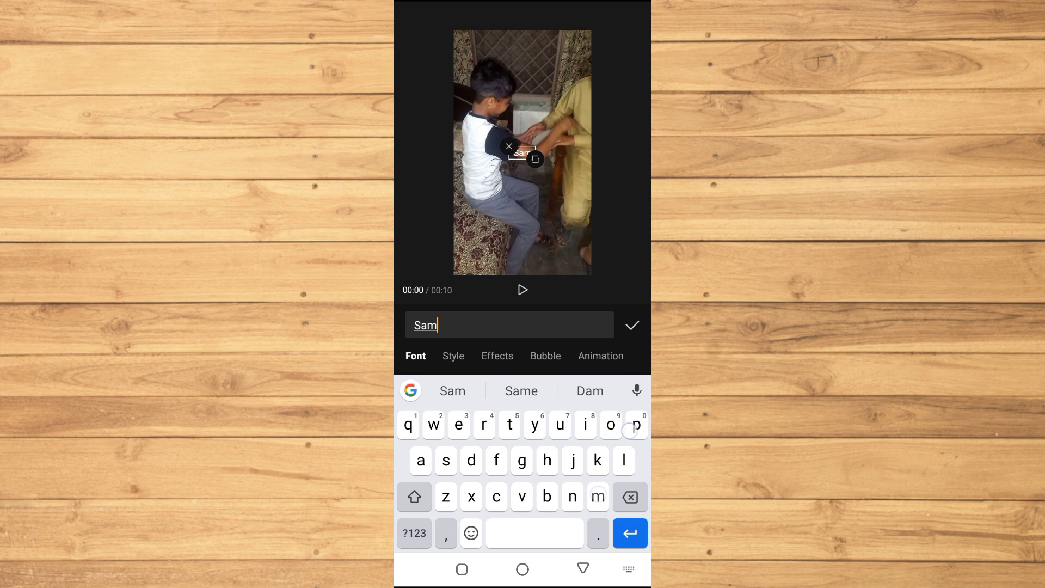
{"action": "type", "text": "ple Te"}
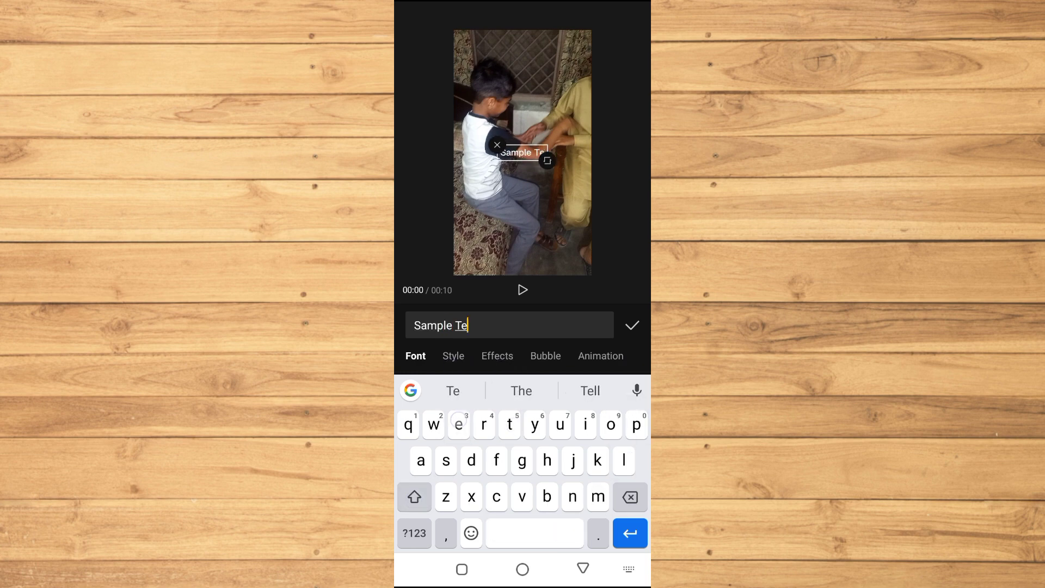
{"action": "type", "text": "xt"}
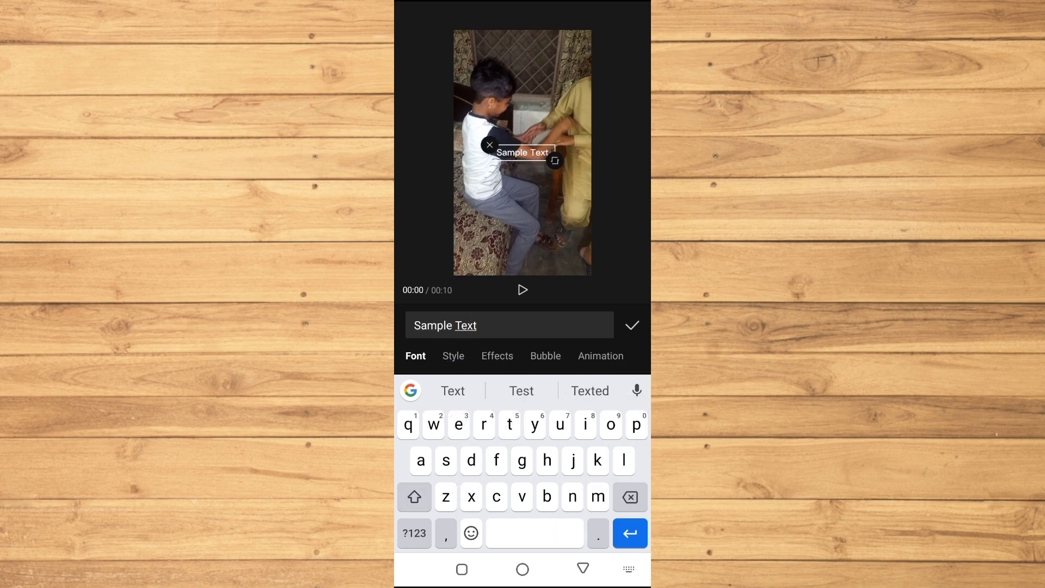
{"action": "mouse_move", "coordinate": [554, 161]}
{"action": "left_mouse_down"}
{"action": "mouse_move", "coordinate": [588, 166]}
{"action": "mouse_move", "coordinate": [573, 164]}
{"action": "left_mouse_up"}
{"action": "mouse_move", "coordinate": [565, 217]}
{"action": "left_mouse_down"}
{"action": "mouse_move", "coordinate": [566, 171]}
{"action": "mouse_move", "coordinate": [557, 226]}
{"action": "mouse_move", "coordinate": [567, 163]}
{"action": "mouse_move", "coordinate": [567, 184]}
{"action": "mouse_move", "coordinate": [558, 126]}
{"action": "mouse_move", "coordinate": [559, 147]}
{"action": "left_mouse_up"}
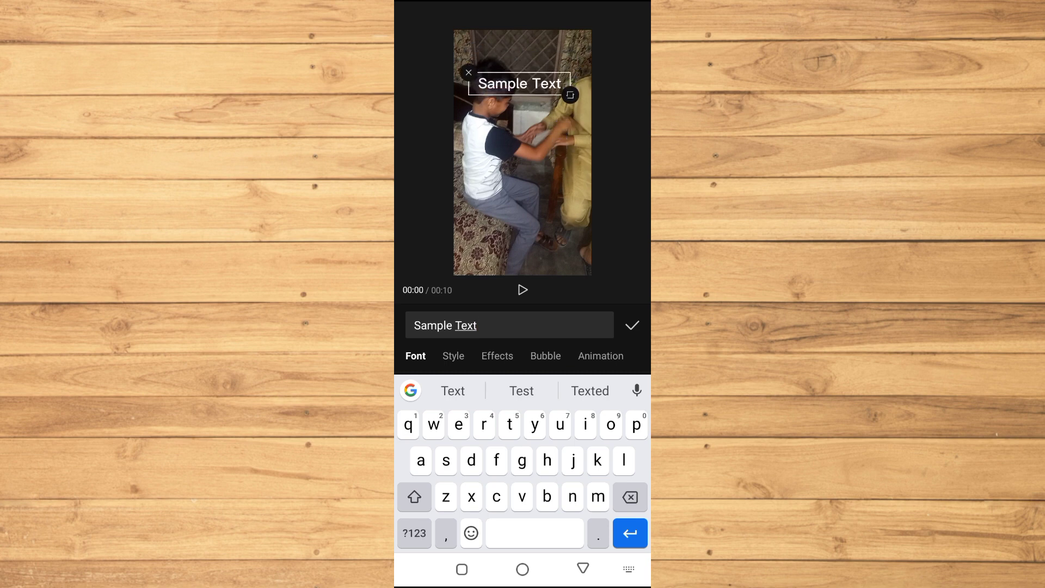
Try the Rubik and italic fonts, then set the caption font to BANGERS.
{"action": "left_click", "coordinate": [416, 354]}
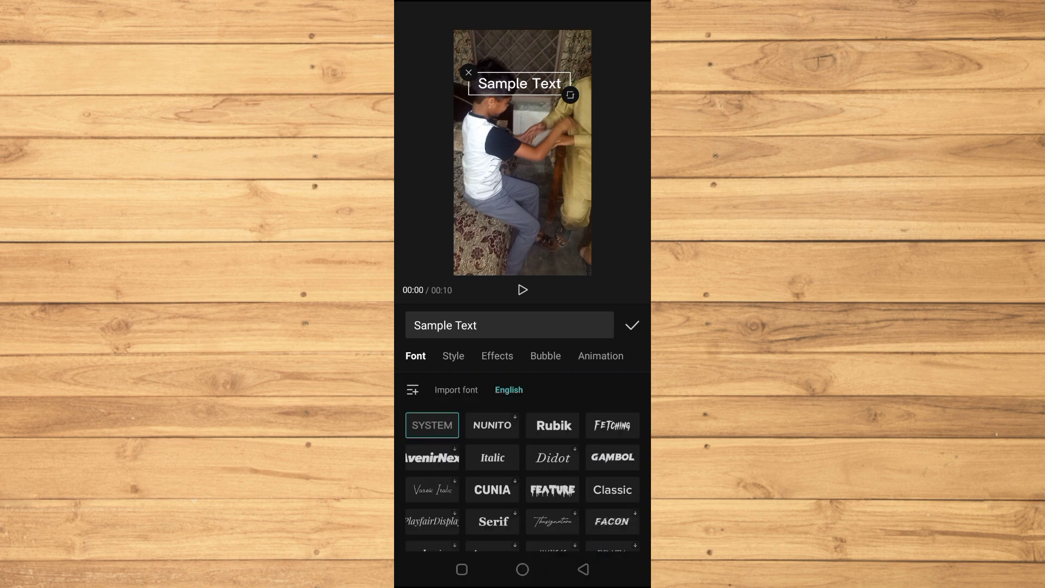
{"action": "left_click_drag", "start_coordinate": [499, 354], "coordinate": [542, 363]}
{"action": "left_click", "coordinate": [553, 425]}
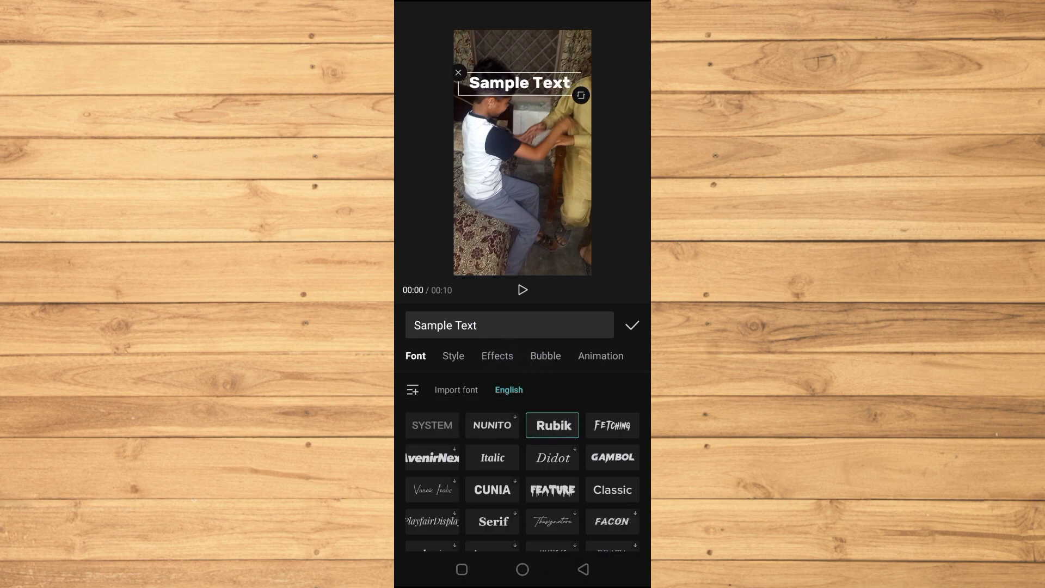
{"action": "left_click", "coordinate": [493, 458]}
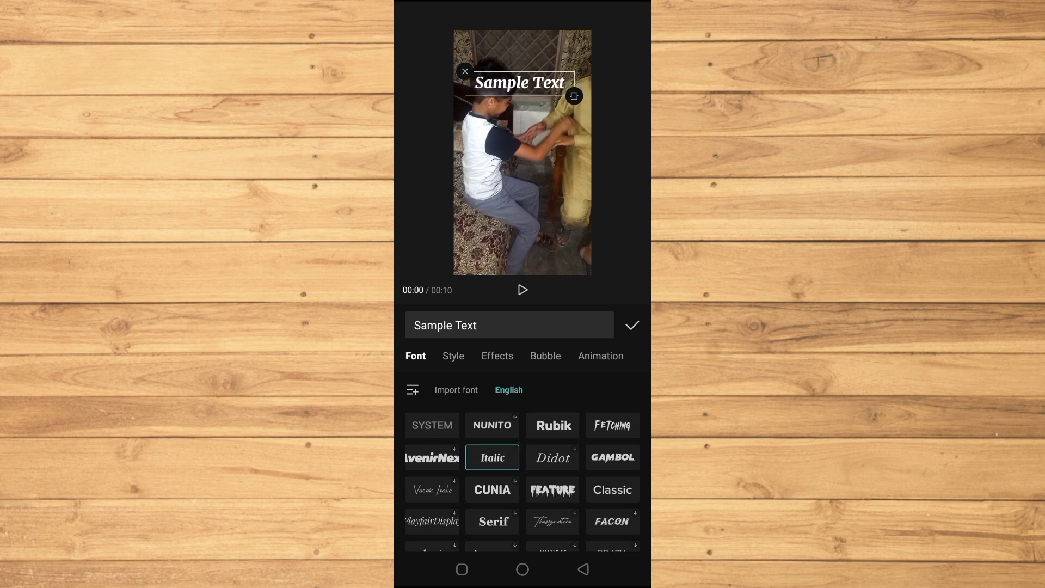
{"action": "left_click_drag", "start_coordinate": [599, 507], "coordinate": [612, 439]}
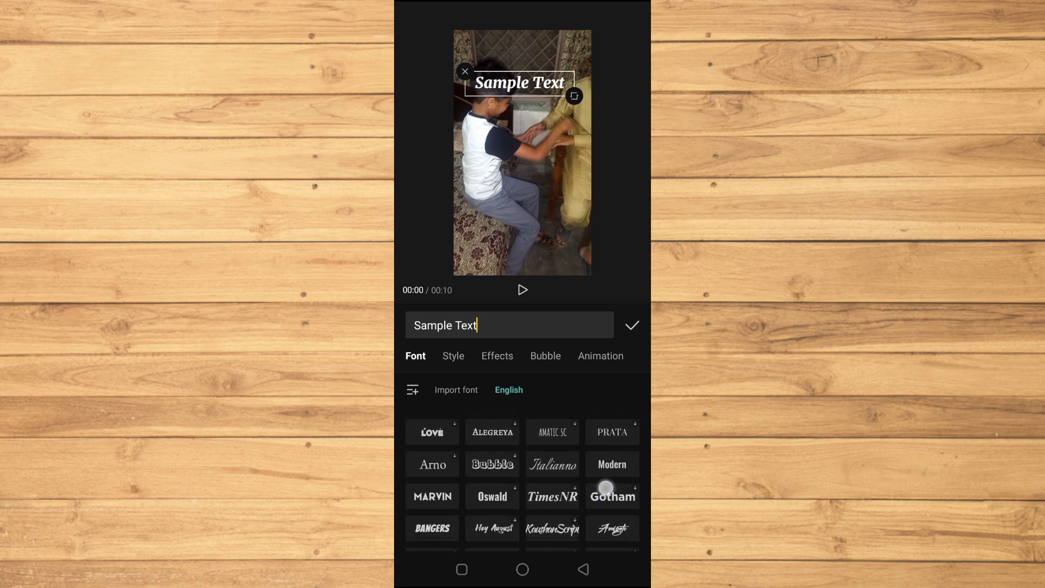
{"action": "left_click_drag", "start_coordinate": [606, 488], "coordinate": [607, 450]}
{"action": "left_click", "coordinate": [433, 489]}
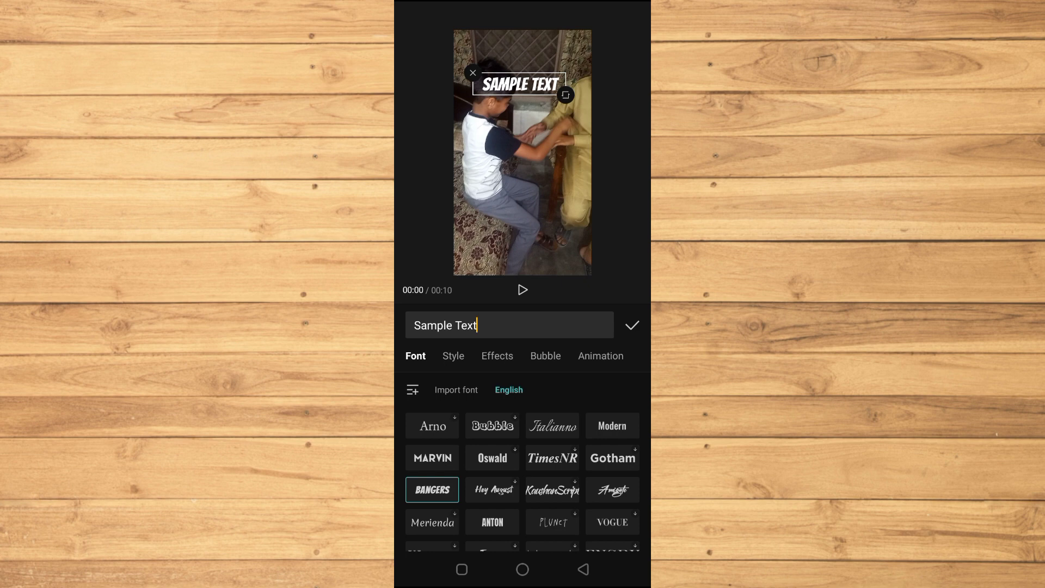
Colour the caption orange after trying red, and adjust its opacity.
{"action": "left_click", "coordinate": [453, 355]}
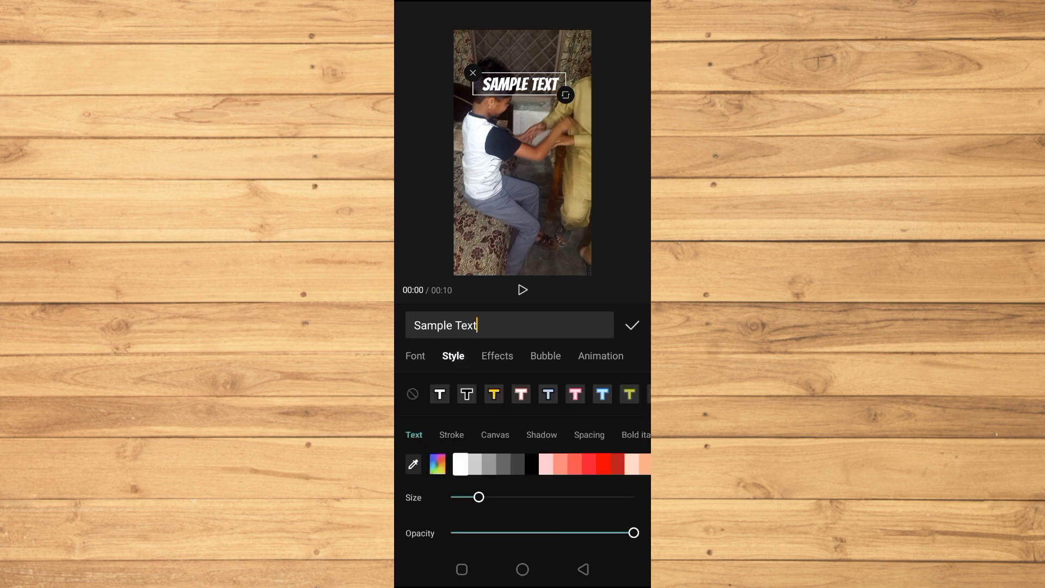
{"action": "left_click_drag", "start_coordinate": [592, 458], "coordinate": [510, 450]}
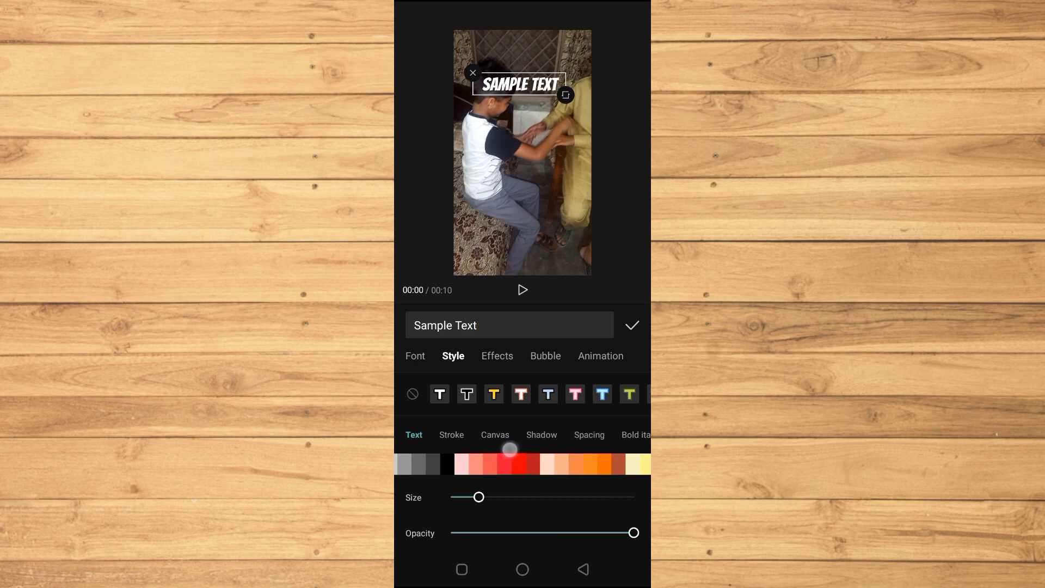
{"action": "left_click", "coordinate": [519, 464]}
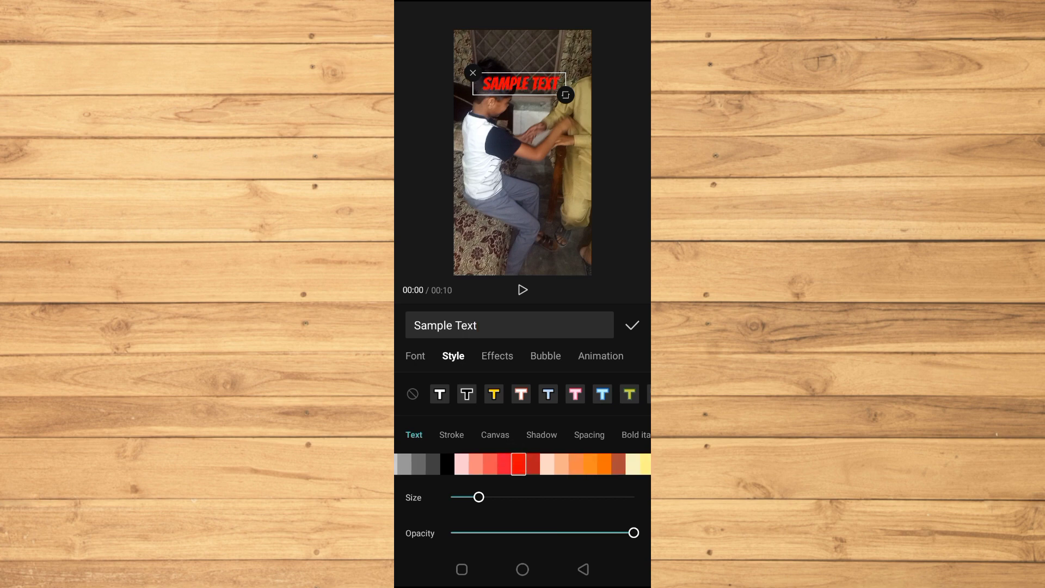
{"action": "left_click", "coordinate": [590, 463]}
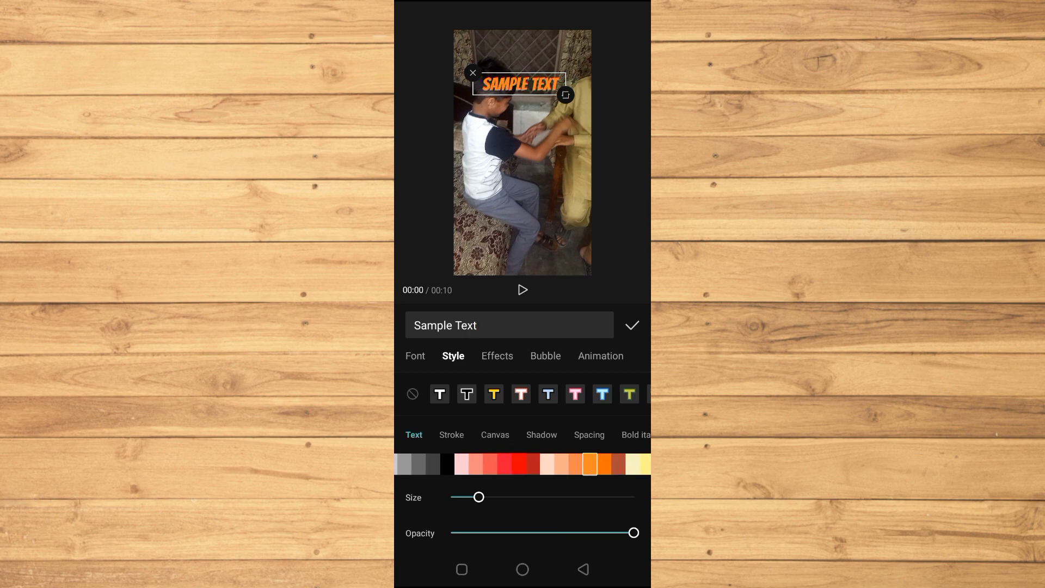
{"action": "mouse_move", "coordinate": [634, 532]}
{"action": "left_mouse_down"}
{"action": "mouse_move", "coordinate": [588, 526]}
{"action": "mouse_move", "coordinate": [633, 533]}
{"action": "left_mouse_up"}
Give the caption a black outline about 40 thick.
{"action": "left_click", "coordinate": [452, 434]}
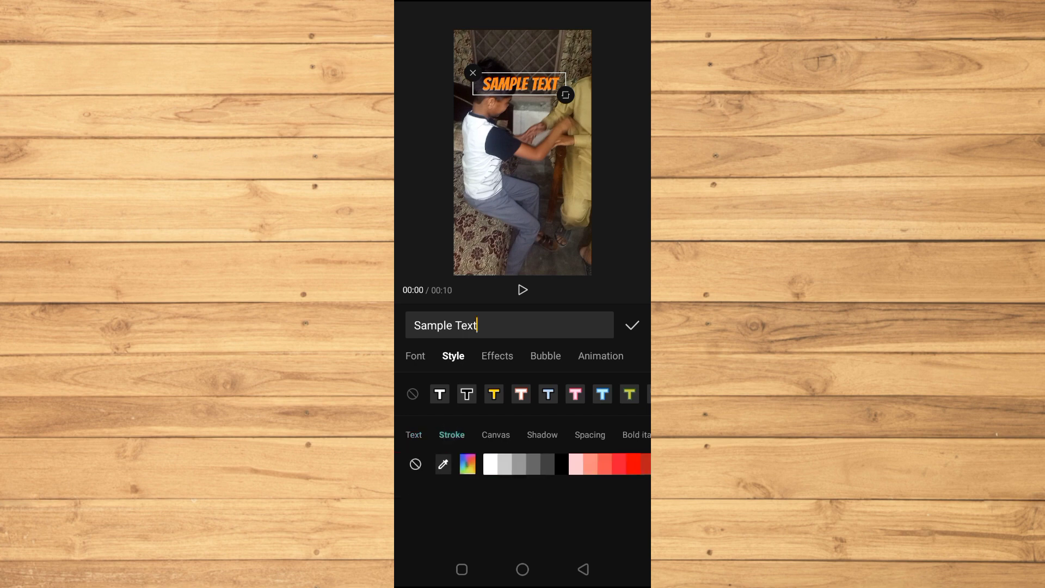
{"action": "left_click_drag", "start_coordinate": [525, 467], "coordinate": [412, 462]}
{"action": "mouse_move", "coordinate": [490, 464]}
{"action": "left_mouse_down"}
{"action": "mouse_move", "coordinate": [425, 467]}
{"action": "mouse_move", "coordinate": [563, 465]}
{"action": "left_mouse_up"}
{"action": "left_click", "coordinate": [562, 464]}
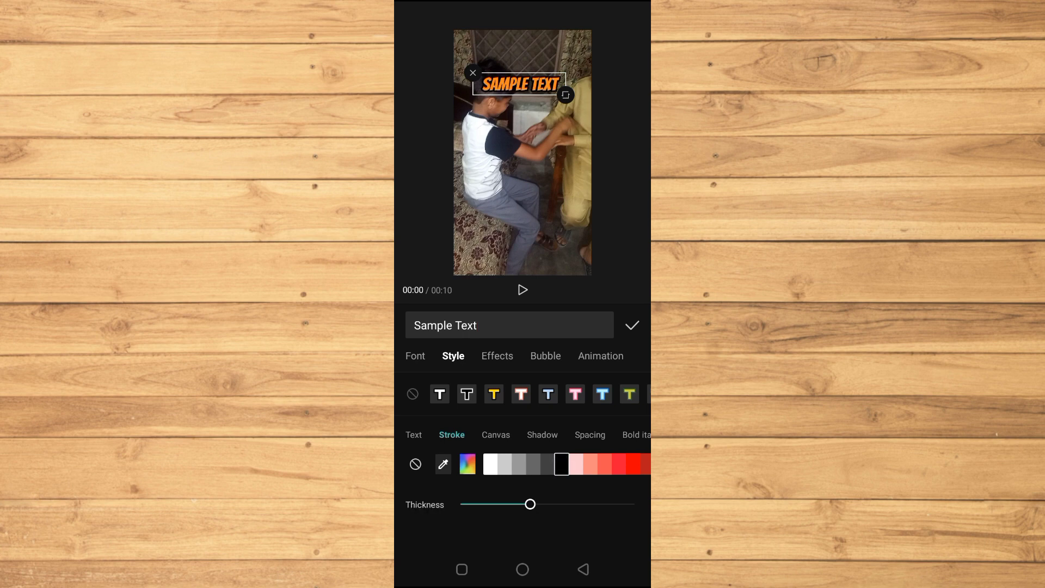
{"action": "mouse_move", "coordinate": [531, 504]}
{"action": "left_mouse_down"}
{"action": "mouse_move", "coordinate": [576, 502]}
{"action": "mouse_move", "coordinate": [523, 497]}
{"action": "mouse_move", "coordinate": [530, 504]}
{"action": "left_mouse_up"}
Try light grey, dark grey and pink backgrounds, then remove the caption background.
{"action": "left_click", "coordinate": [496, 435]}
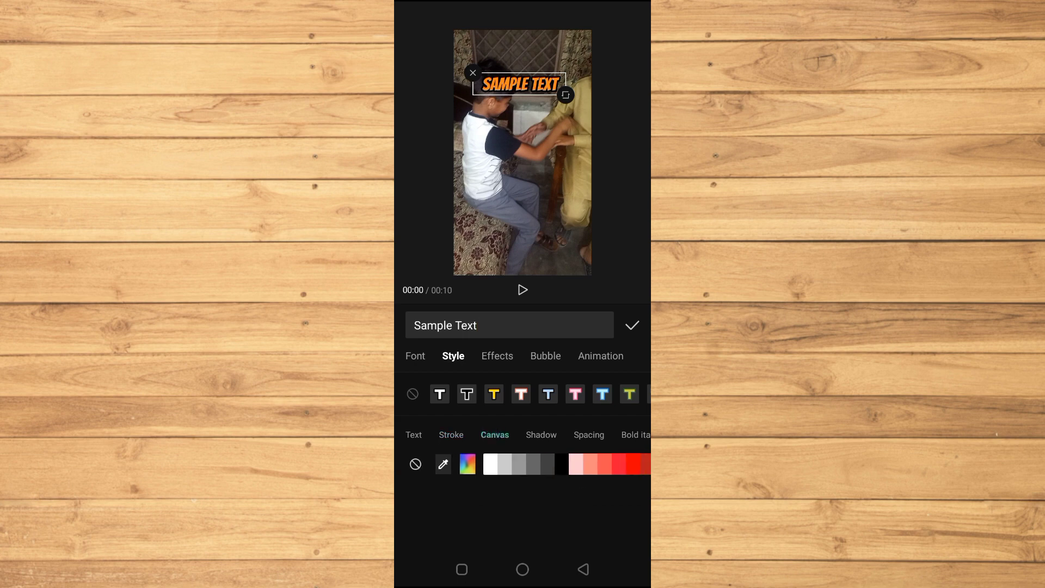
{"action": "left_click", "coordinate": [504, 464]}
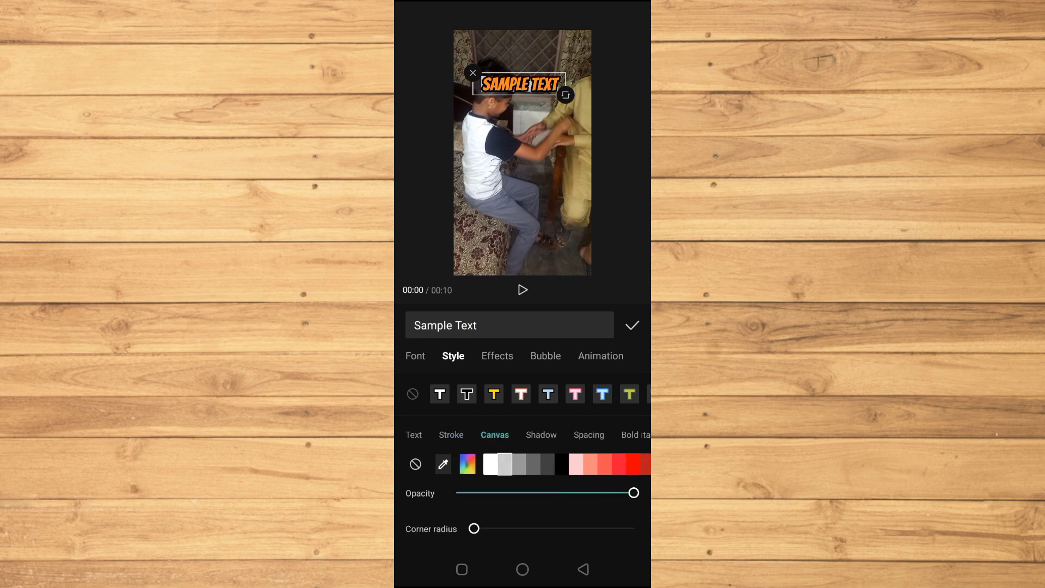
{"action": "left_click", "coordinate": [547, 465]}
{"action": "left_click", "coordinate": [576, 463]}
{"action": "left_click", "coordinate": [416, 465]}
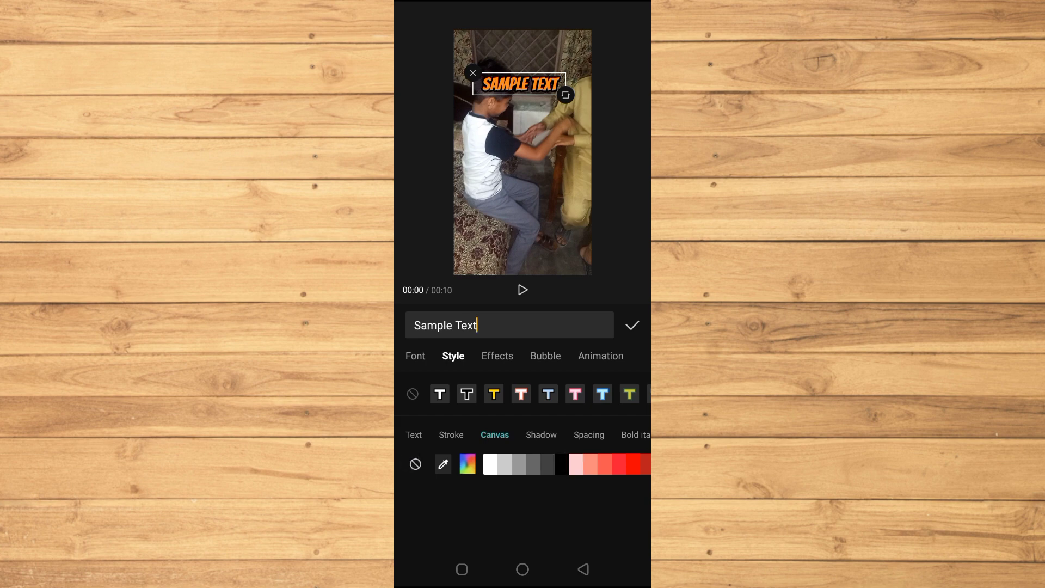
{"action": "left_click", "coordinate": [412, 394]}
{"action": "left_click", "coordinate": [495, 359]}
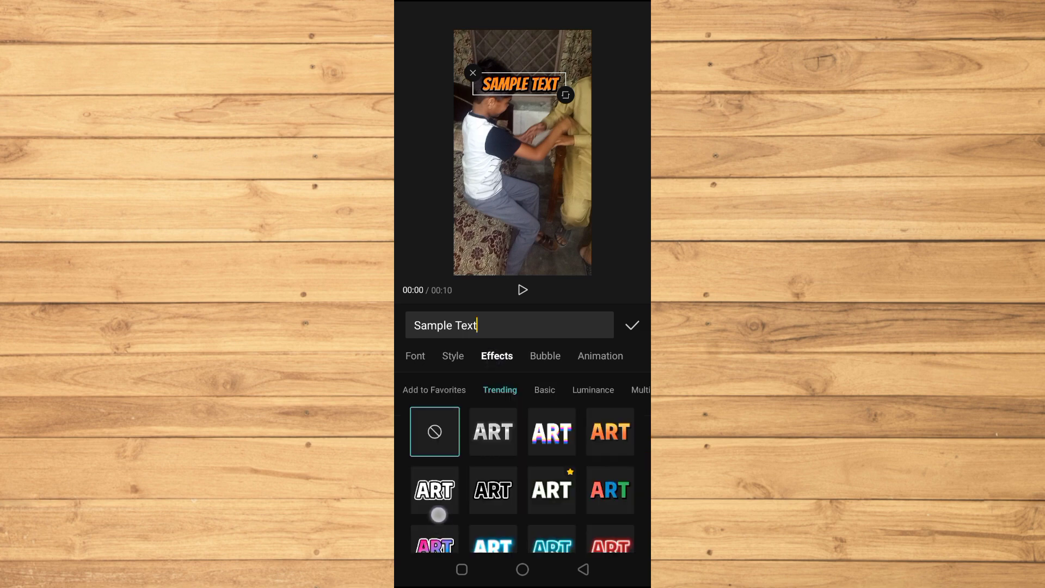
{"action": "left_click_drag", "start_coordinate": [438, 516], "coordinate": [436, 414]}
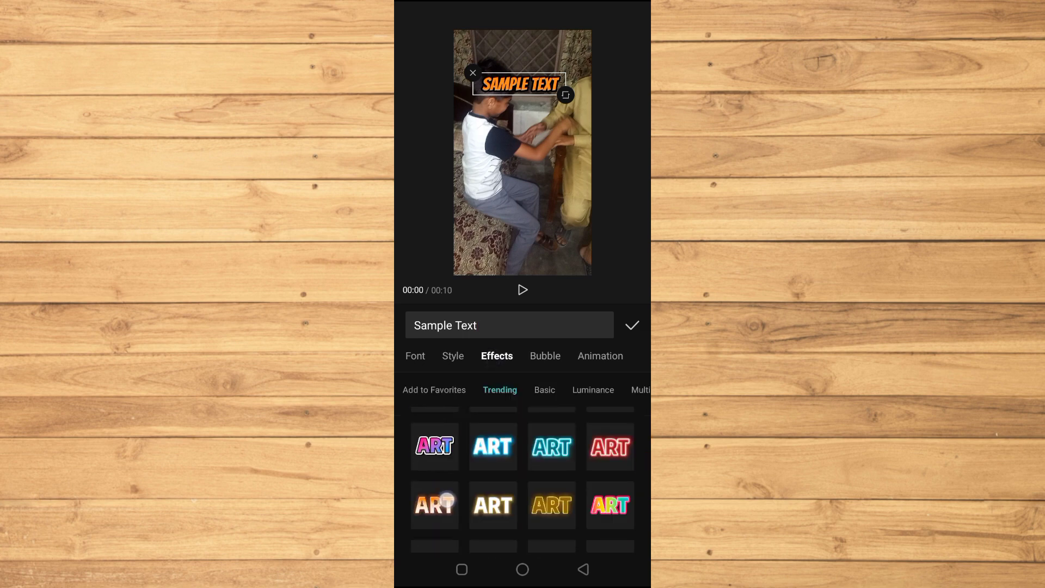
Try the pink multicolour ART effect preset on the caption.
{"action": "left_click_drag", "start_coordinate": [438, 500], "coordinate": [437, 416]}
{"action": "mouse_move", "coordinate": [437, 524]}
{"action": "left_mouse_down"}
{"action": "mouse_move", "coordinate": [436, 425]}
{"action": "mouse_move", "coordinate": [438, 522]}
{"action": "mouse_move", "coordinate": [416, 444]}
{"action": "left_mouse_up"}
{"action": "left_click_drag", "start_coordinate": [431, 508], "coordinate": [422, 450]}
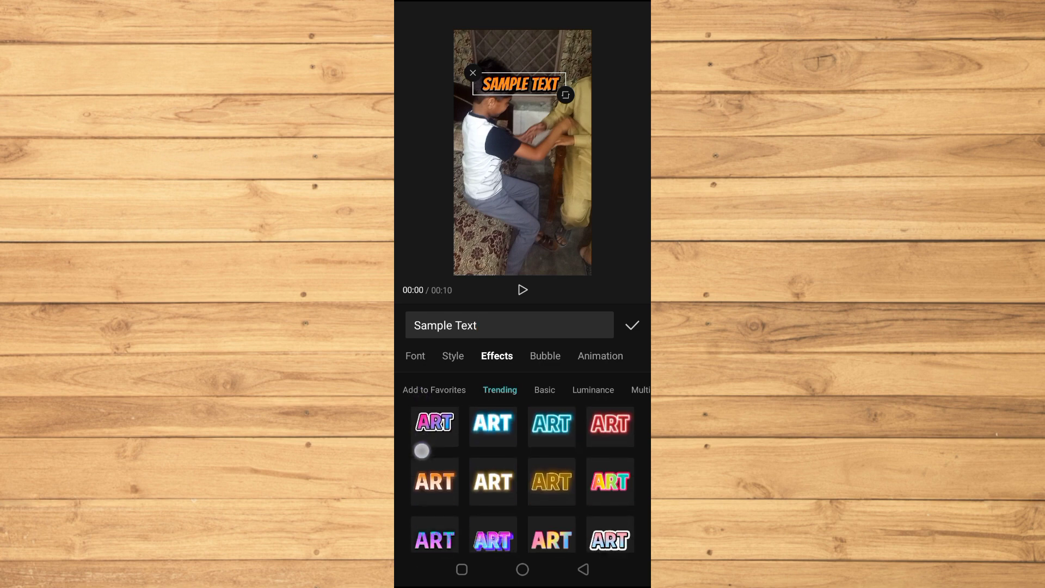
{"action": "left_click", "coordinate": [433, 441]}
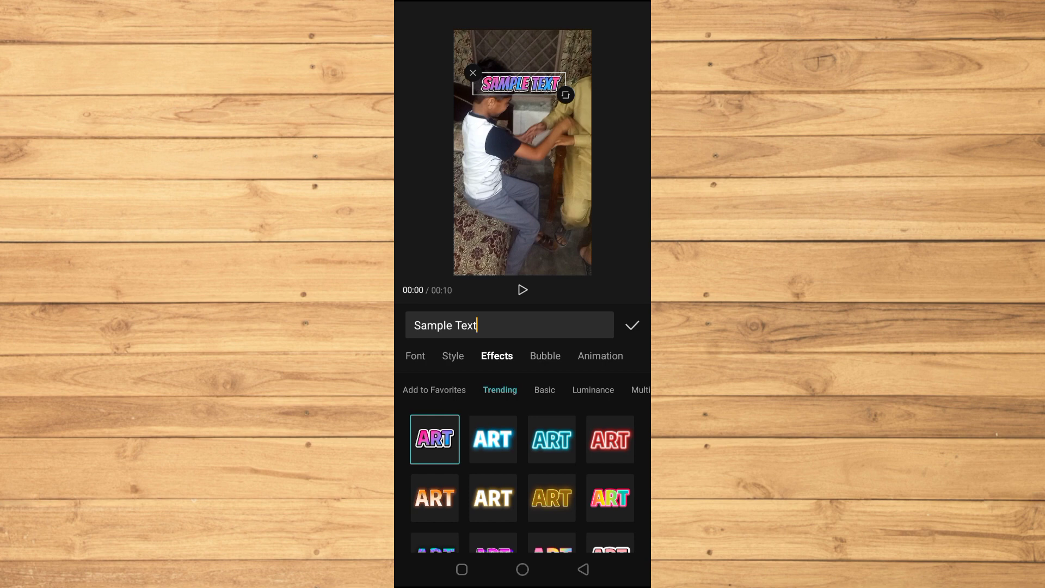
{"action": "mouse_move", "coordinate": [462, 393]}
{"action": "left_mouse_down"}
{"action": "mouse_move", "coordinate": [405, 394]}
{"action": "mouse_move", "coordinate": [413, 390]}
{"action": "left_mouse_up"}
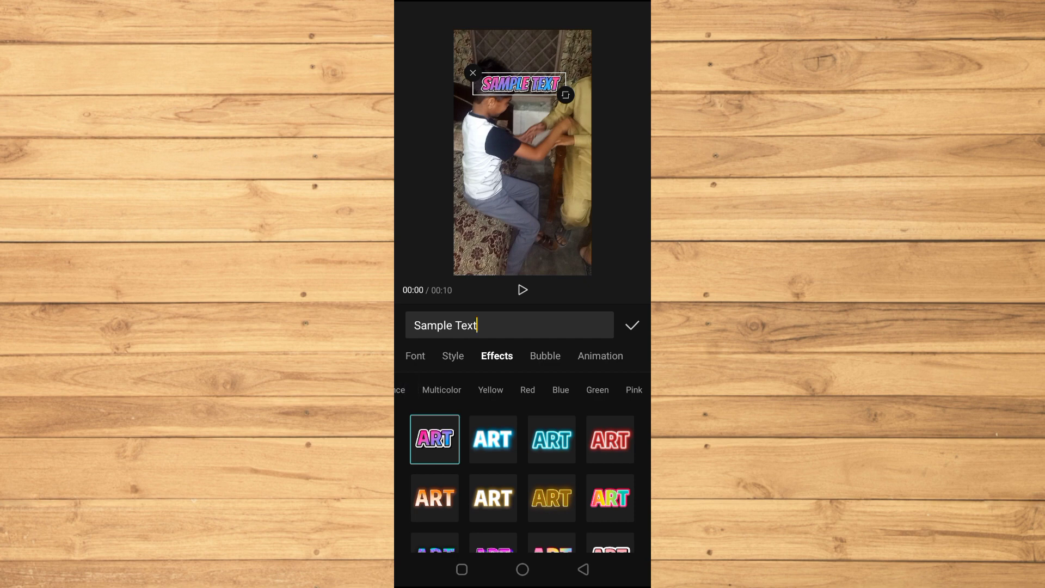
Apply the first red ART effect preset from the Red category.
{"action": "left_click", "coordinate": [528, 390]}
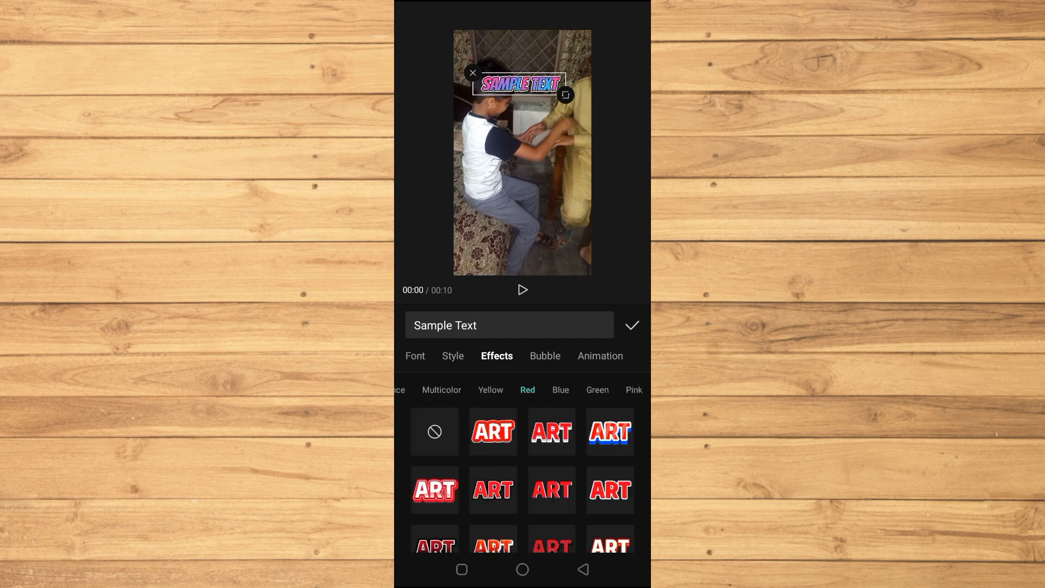
{"action": "mouse_move", "coordinate": [433, 498]}
{"action": "left_mouse_down"}
{"action": "mouse_move", "coordinate": [431, 437]}
{"action": "mouse_move", "coordinate": [432, 490]}
{"action": "left_mouse_up"}
{"action": "left_click", "coordinate": [493, 432]}
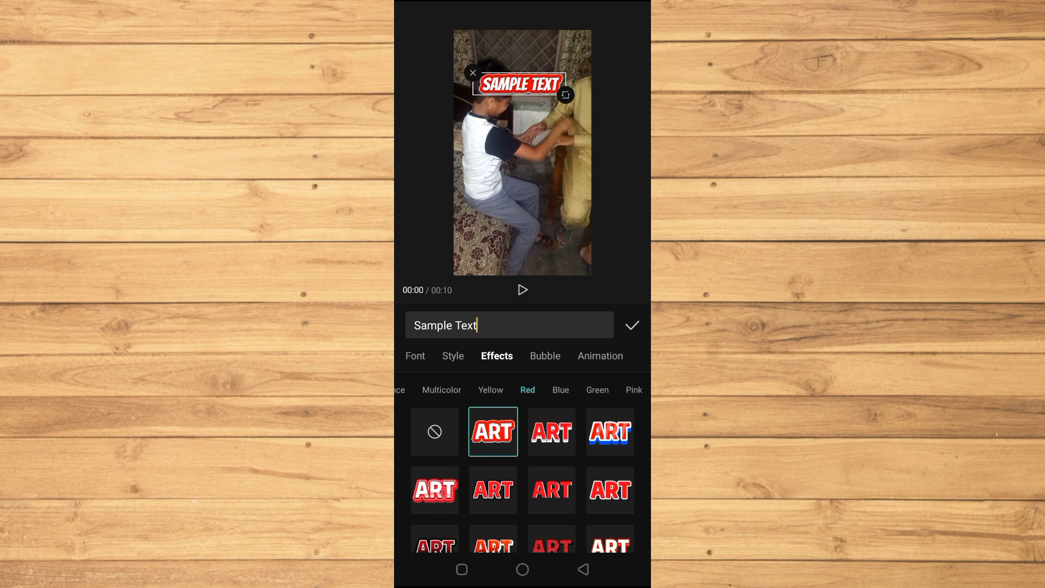
{"action": "left_click", "coordinate": [545, 354]}
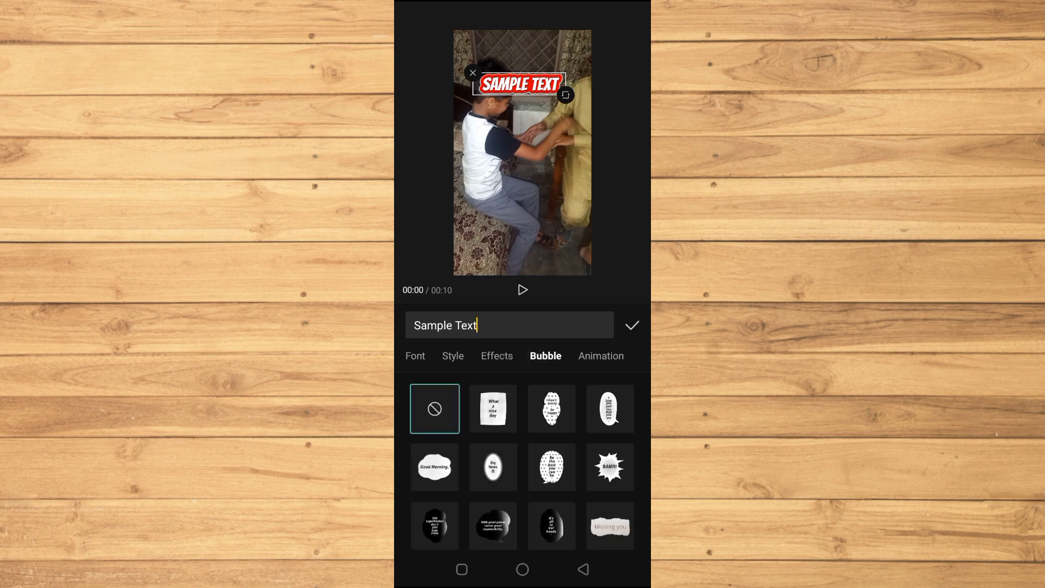
Try the white speech bubble and cloud bubble, then leave the caption without a bubble.
{"action": "left_click", "coordinate": [493, 408]}
{"action": "left_click", "coordinate": [434, 468]}
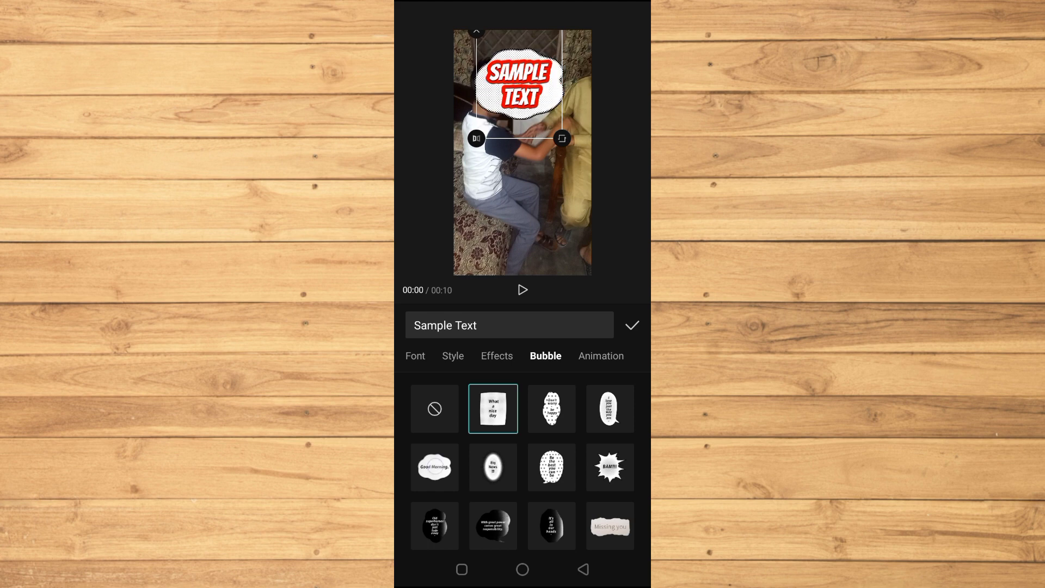
{"action": "scroll", "coordinate": [522, 465], "scroll_direction": "down", "scroll_amount": 5}
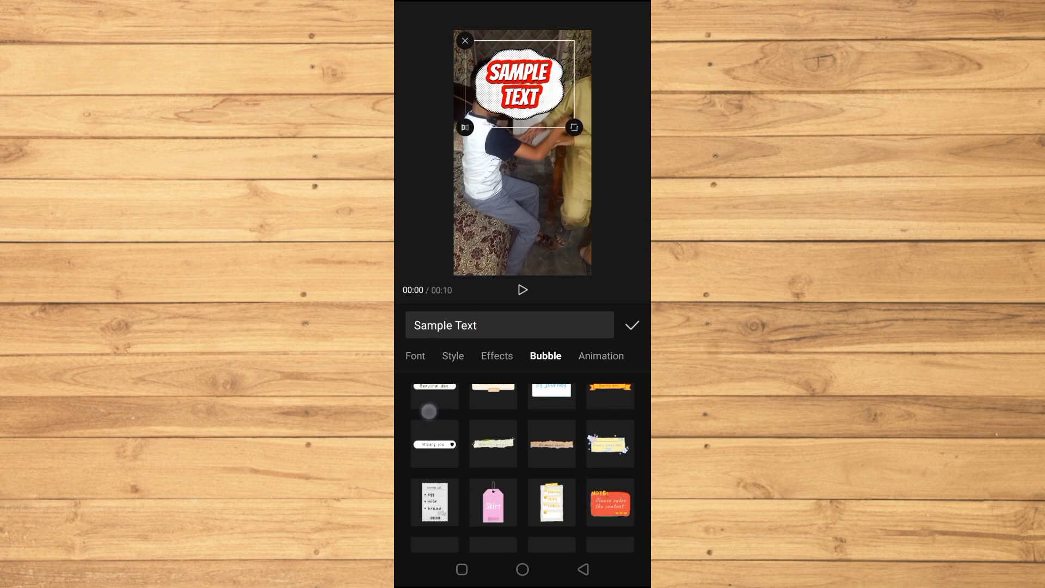
{"action": "scroll", "coordinate": [522, 465], "scroll_direction": "up", "scroll_amount": 5}
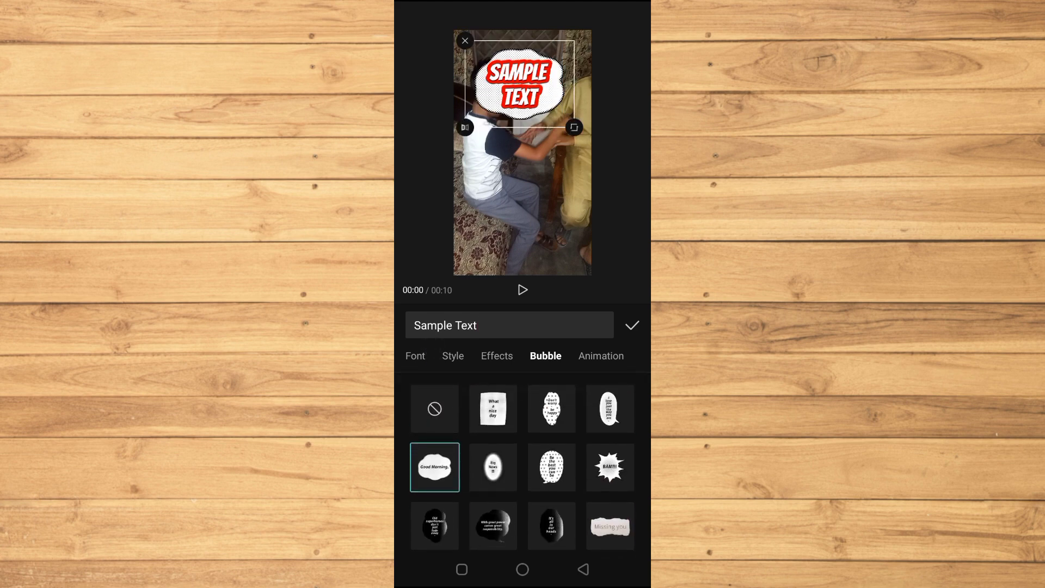
{"action": "left_click", "coordinate": [434, 408]}
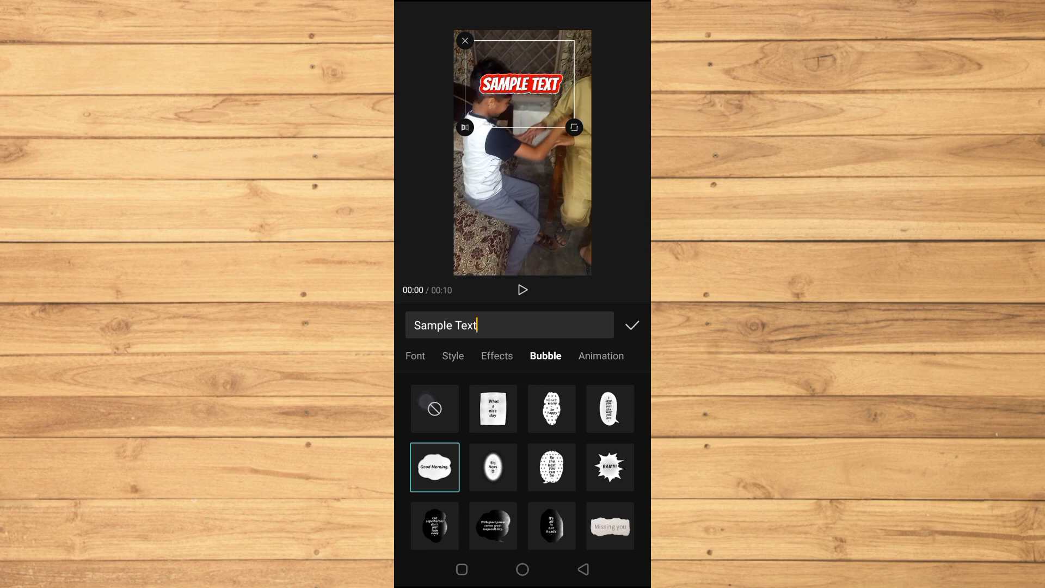
{"action": "left_click", "coordinate": [601, 356]}
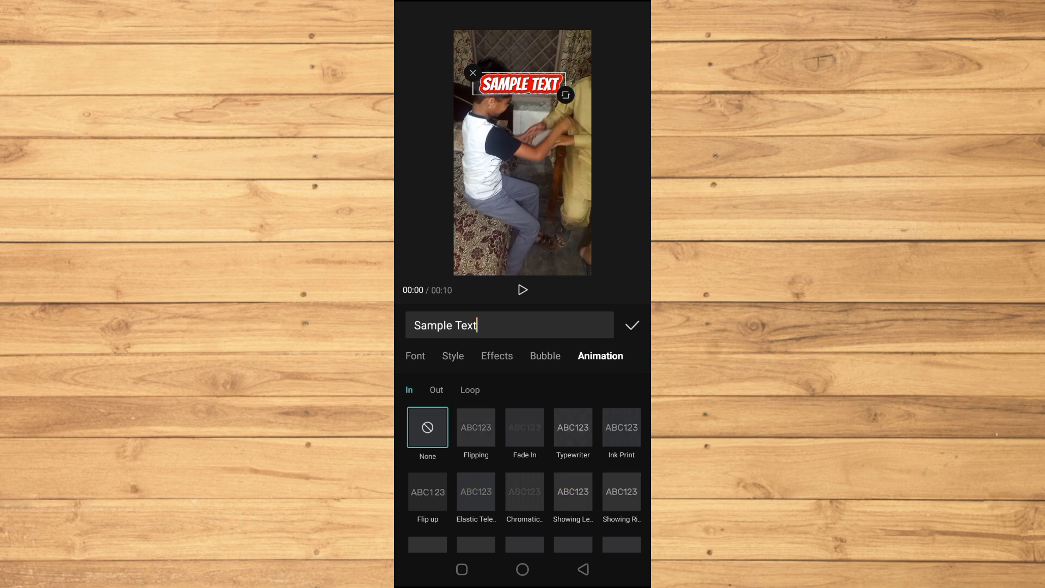
Try a purple loop, then set loop to None and entry to Flipping; return to timeline.
{"action": "left_click", "coordinate": [469, 390]}
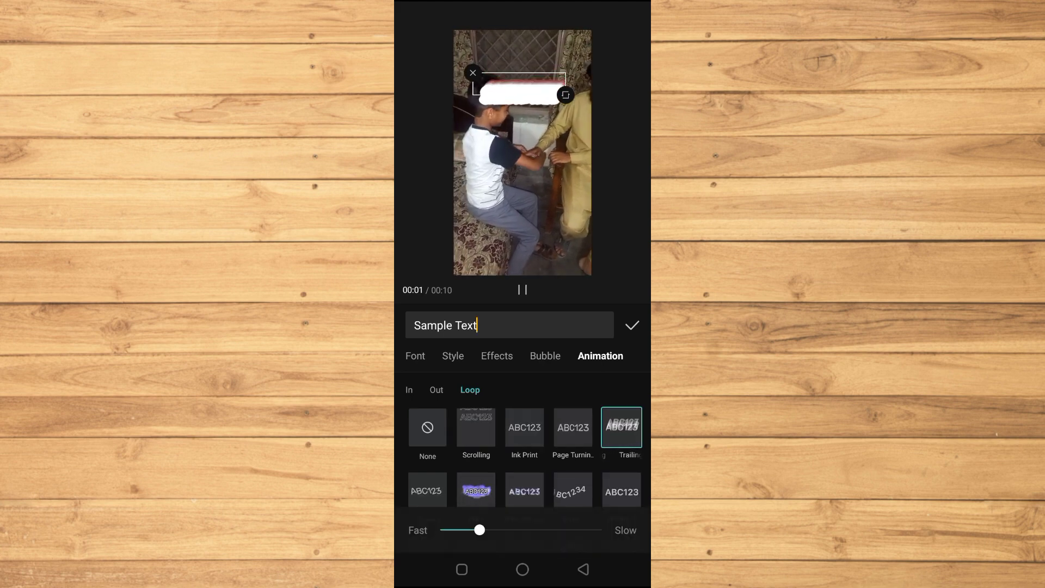
{"action": "left_click", "coordinate": [476, 490]}
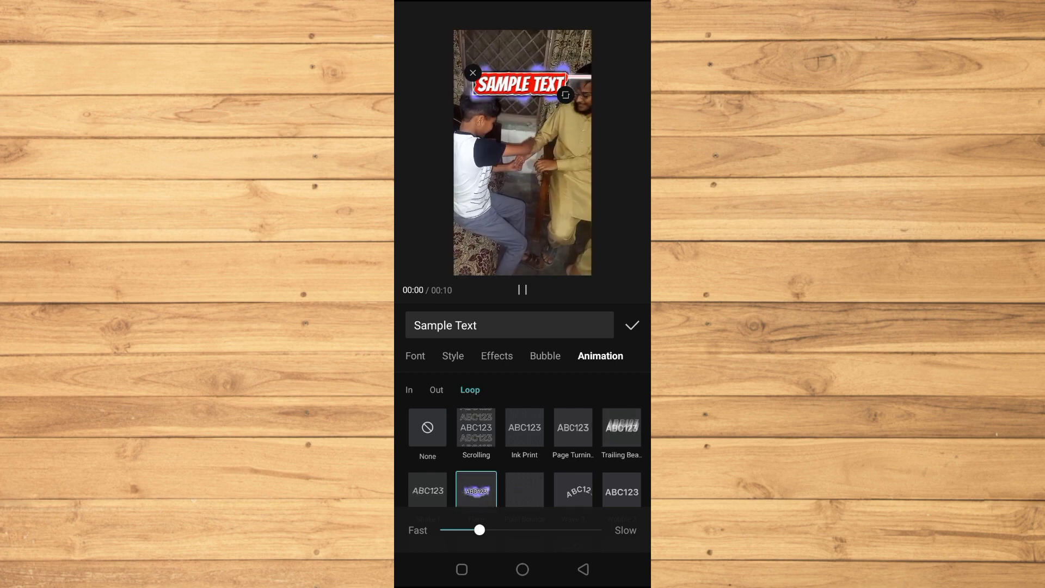
{"action": "left_click", "coordinate": [428, 427]}
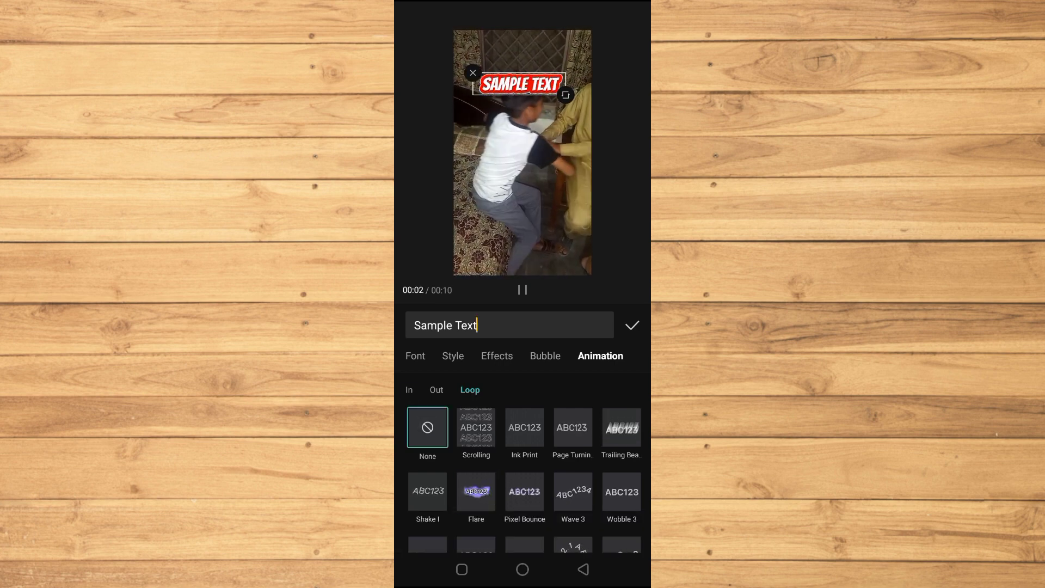
{"action": "left_click", "coordinate": [409, 390]}
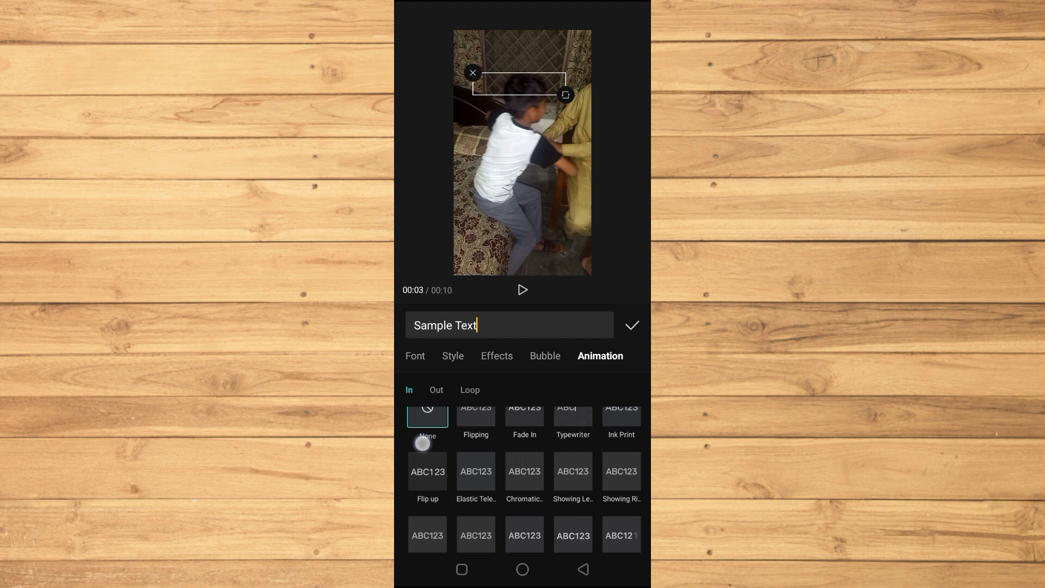
{"action": "left_click_drag", "start_coordinate": [420, 439], "coordinate": [424, 477]}
{"action": "left_click", "coordinate": [476, 427]}
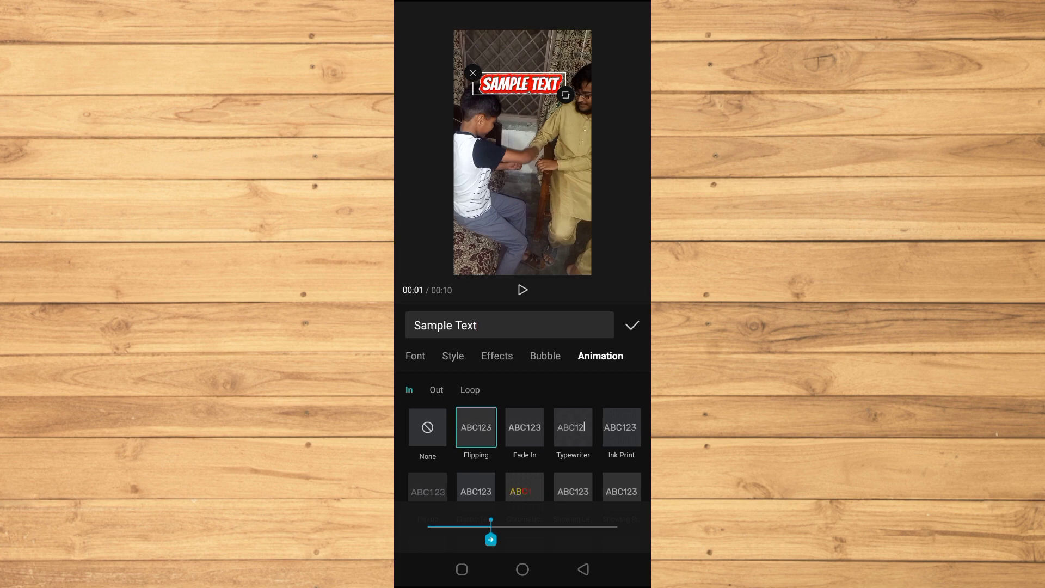
{"action": "left_click", "coordinate": [633, 325]}
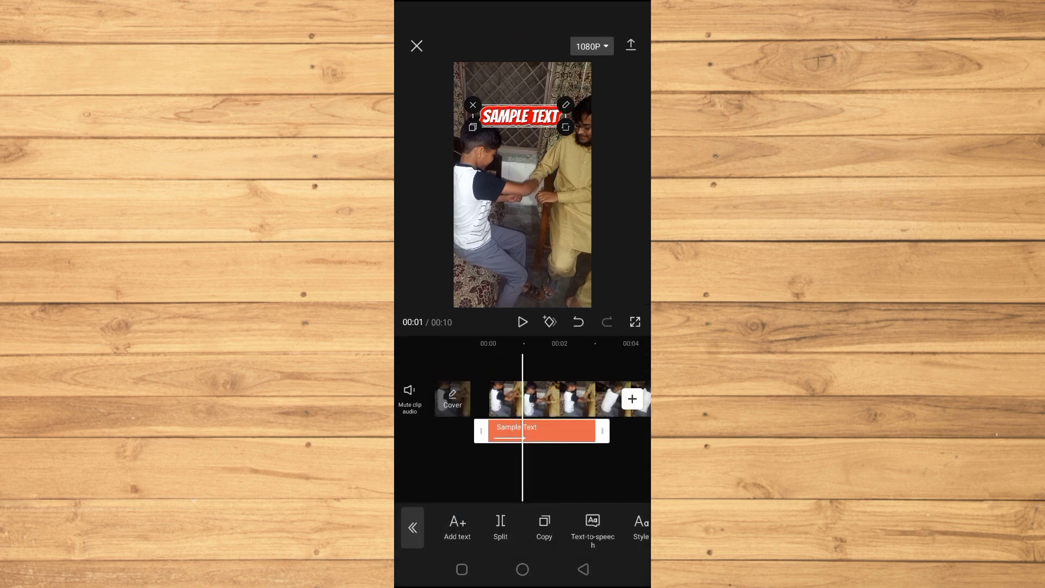
Stretch the Sample Text clip to the end of the video clip.
{"action": "left_click_drag", "start_coordinate": [606, 488], "coordinate": [585, 483]}
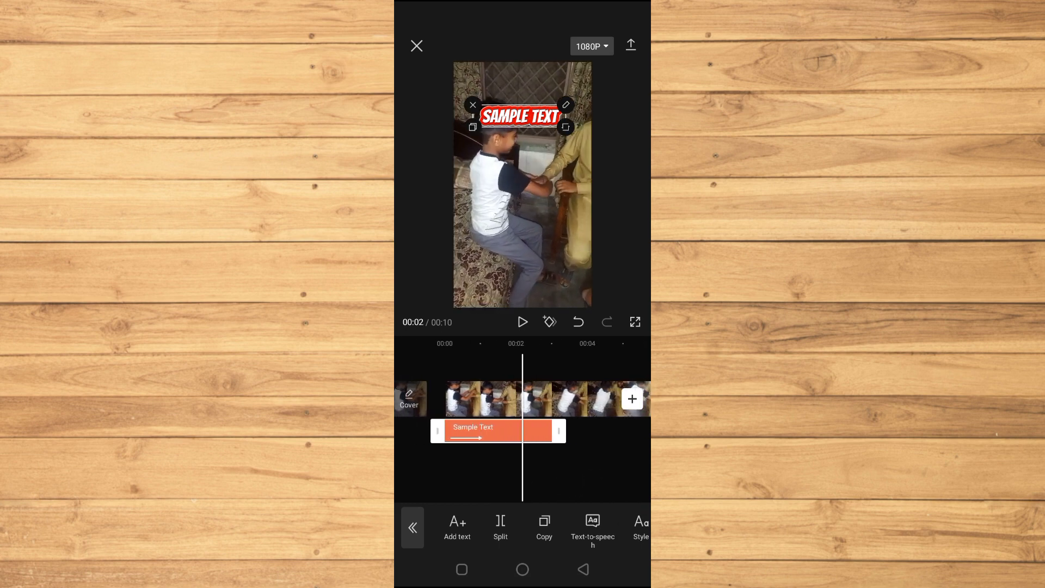
{"action": "mouse_move", "coordinate": [556, 431]}
{"action": "left_mouse_down"}
{"action": "mouse_move", "coordinate": [592, 432]}
{"action": "mouse_move", "coordinate": [572, 442]}
{"action": "left_mouse_up"}
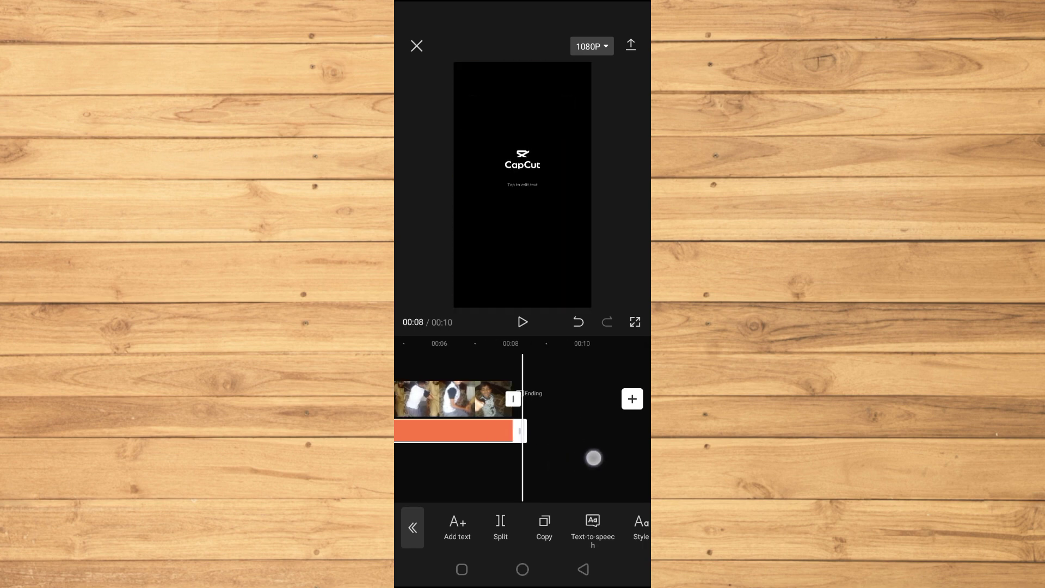
{"action": "mouse_move", "coordinate": [573, 442]}
{"action": "left_mouse_down"}
{"action": "mouse_move", "coordinate": [604, 458]}
{"action": "mouse_move", "coordinate": [569, 467]}
{"action": "mouse_move", "coordinate": [622, 451]}
{"action": "left_mouse_up"}
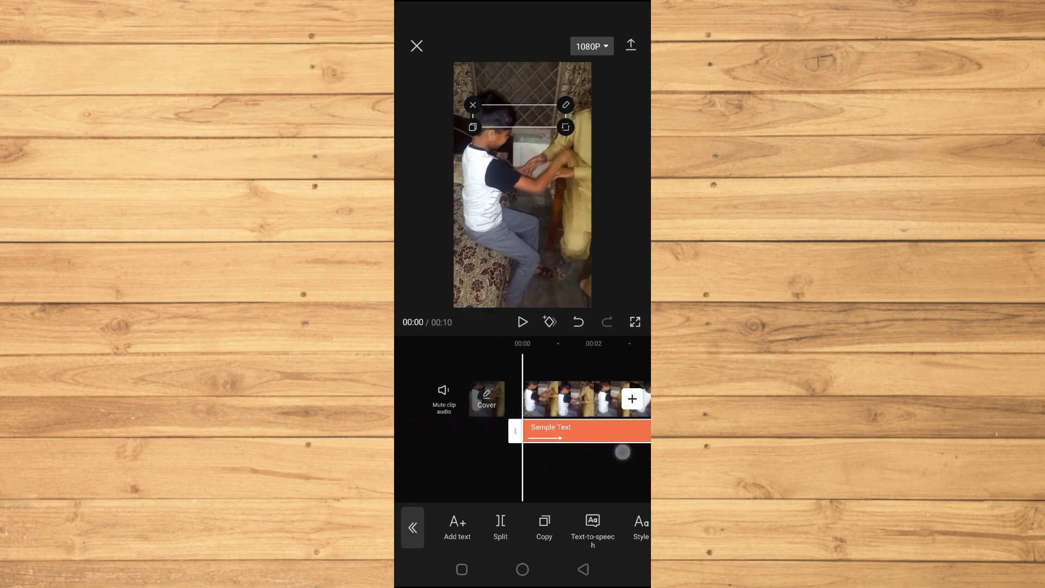
Play and pause the video to preview the flipping caption.
{"action": "key", "text": "XF86AudioLowerVolume"}
{"action": "left_click", "coordinate": [523, 321]}
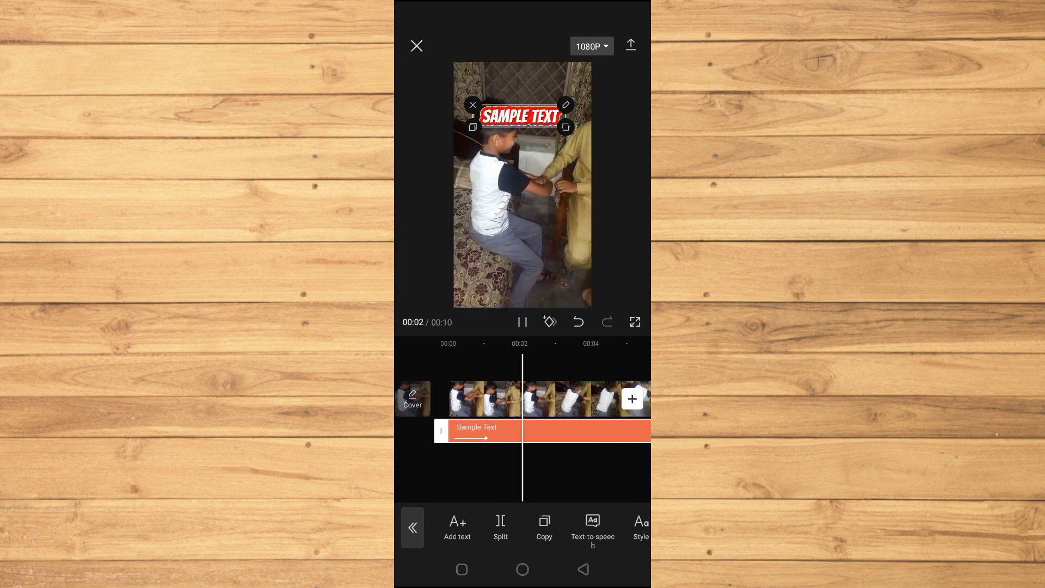
{"action": "left_click", "coordinate": [523, 322]}
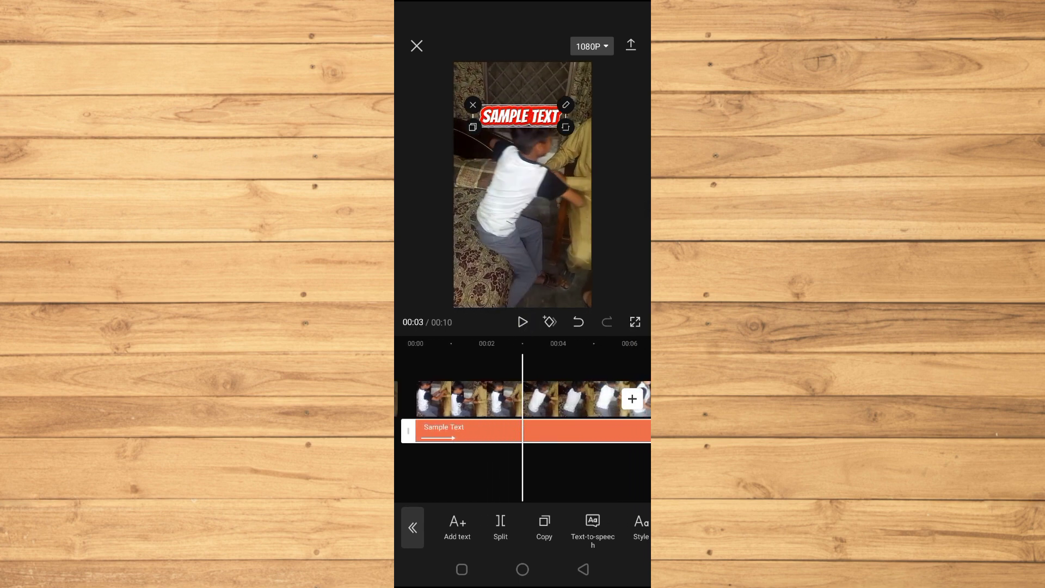